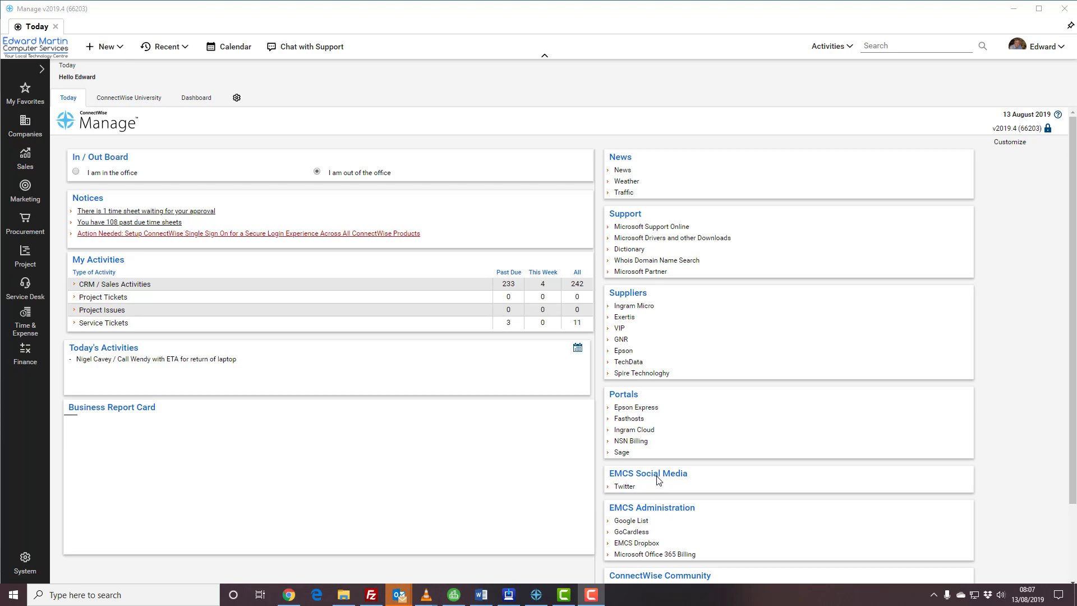
- Expand Procurement in the sidebar and bring up the Product Catalog's context menu
{"action": "left_click", "coordinate": [24, 222]}
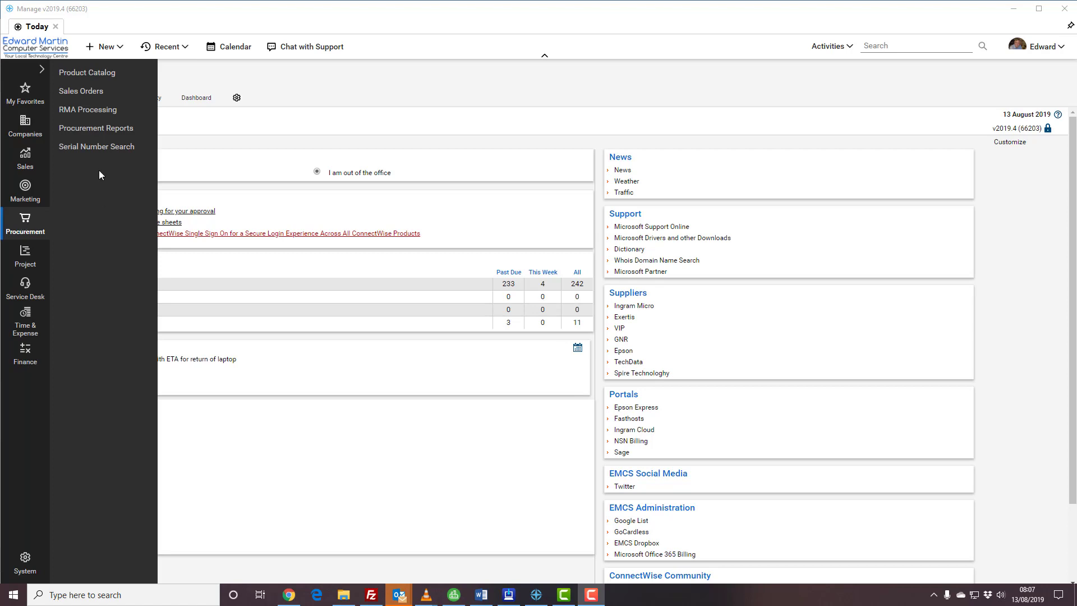
{"action": "right_click", "coordinate": [100, 74]}
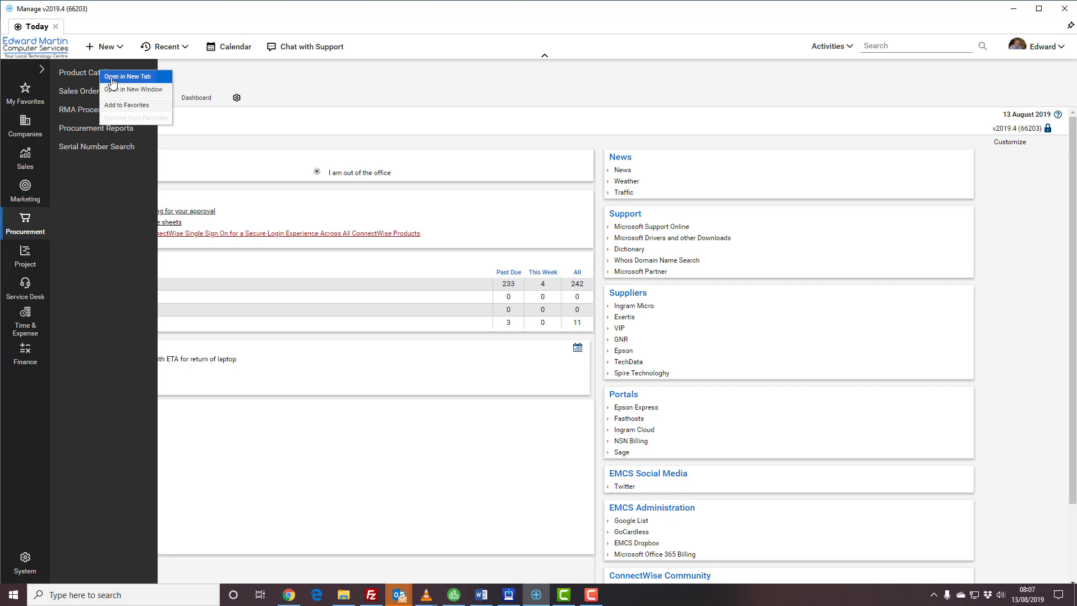
- Open the Product Catalog in a new tab and start a new product record
{"action": "left_click", "coordinate": [111, 79]}
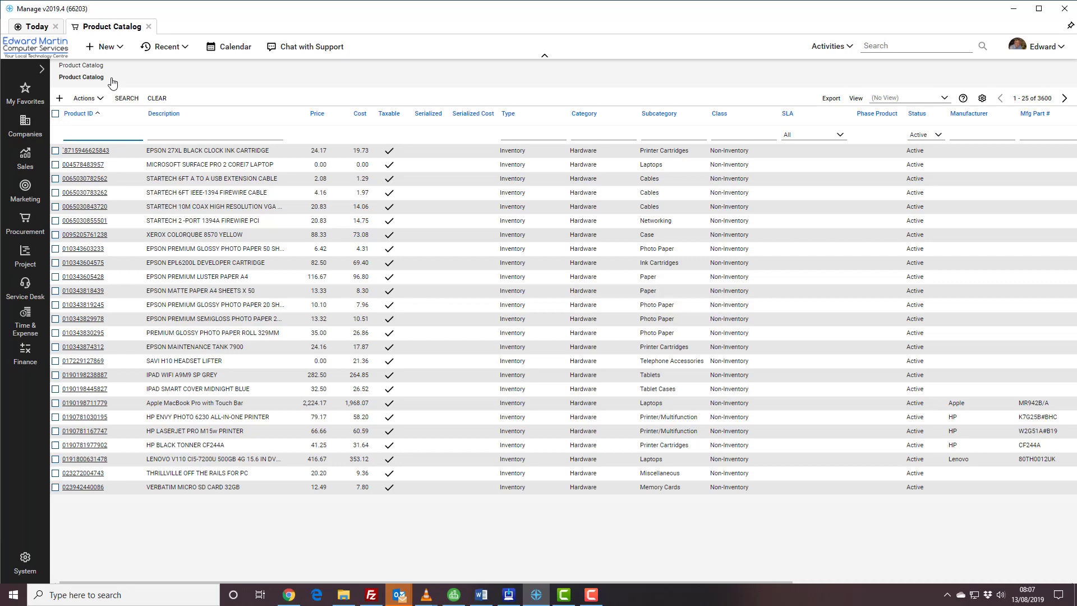
{"action": "left_click", "coordinate": [60, 101]}
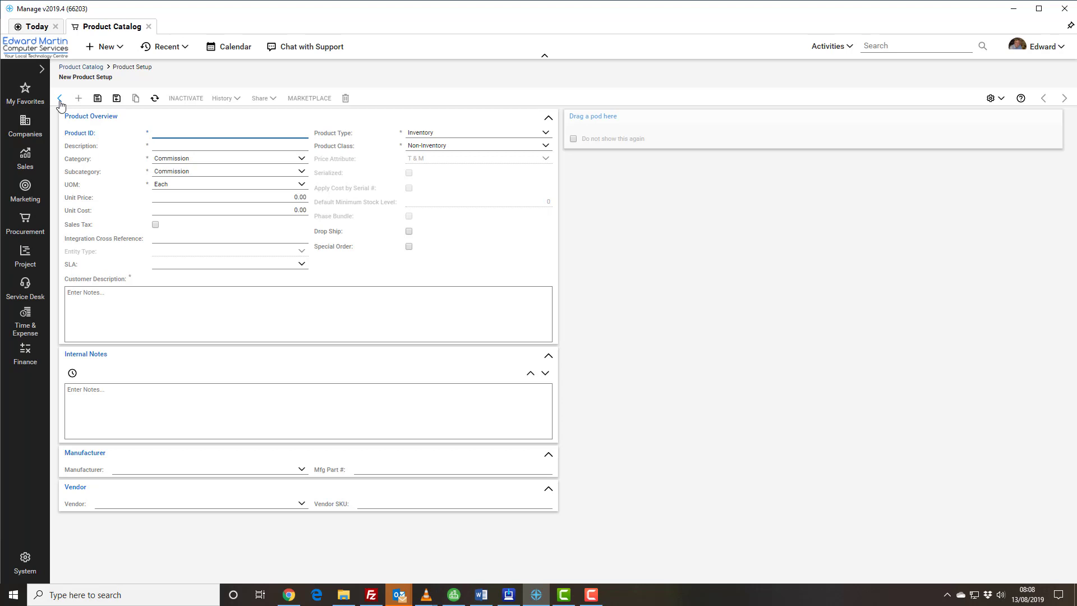
{"action": "type", "text": "977"}
{"action": "type", "text": "1466382030"}
- Enter the description EPSON 18XL BLACK CARTRIDGE, correcting typos along the way
{"action": "key", "text": "Tab"}
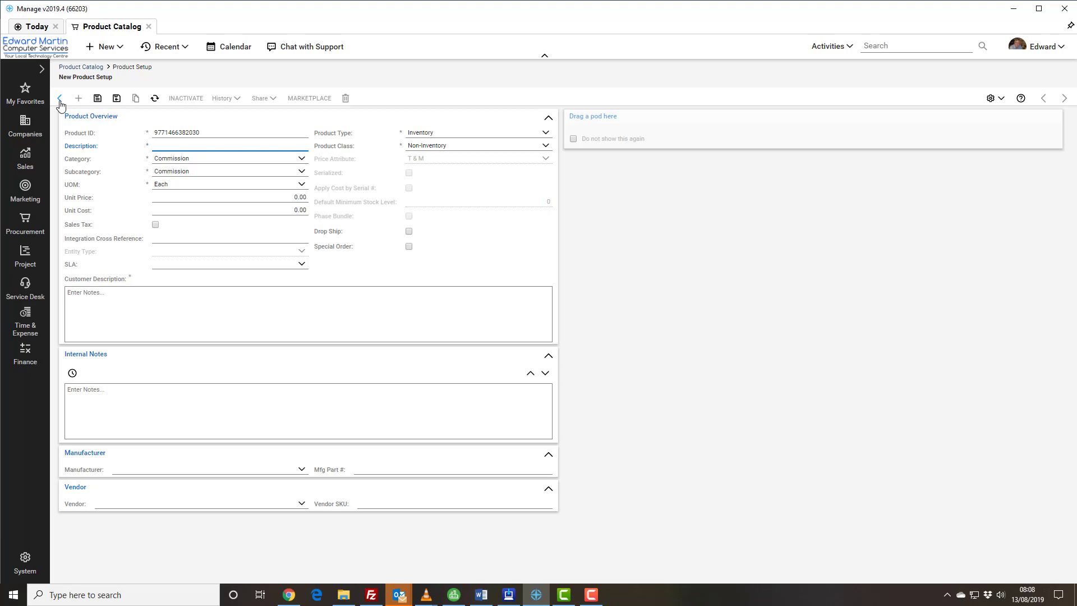
{"action": "type", "text": "pson"}
{"action": "key", "text": "BackSpace"}
{"action": "key", "text": "BackSpace"}
{"action": "key", "text": "BackSpace"}
{"action": "key", "text": "BackSpace"}
{"action": "key", "text": "BackSpace"}
{"action": "type", "text": "EPSON 18"}
{"action": "key", "text": "BackSpace"}
{"action": "type", "text": "XL "}
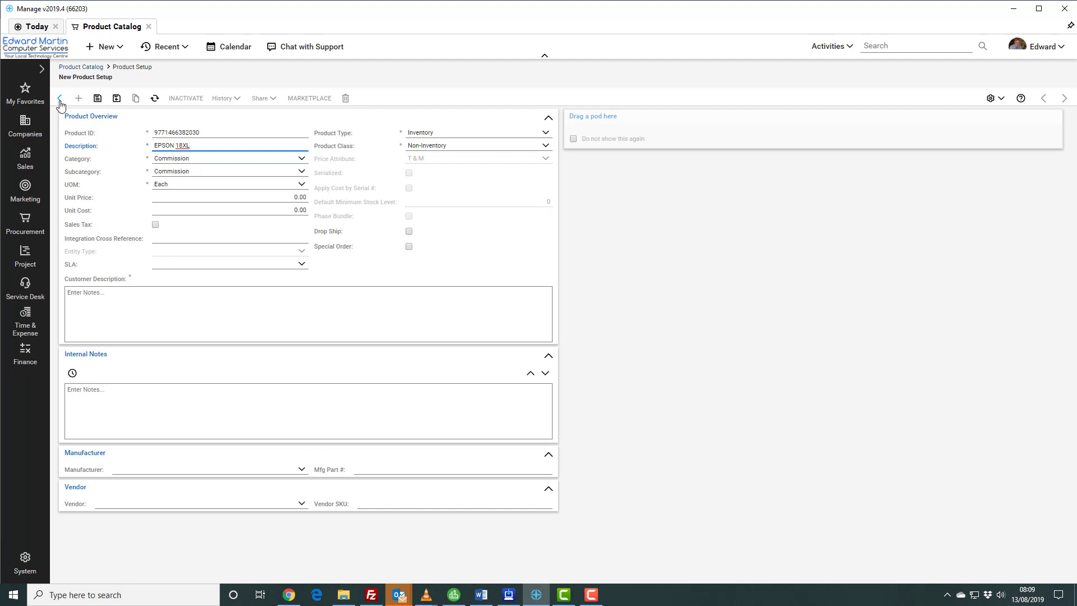
{"action": "type", "text": "BLACK CARTRIDGE"}
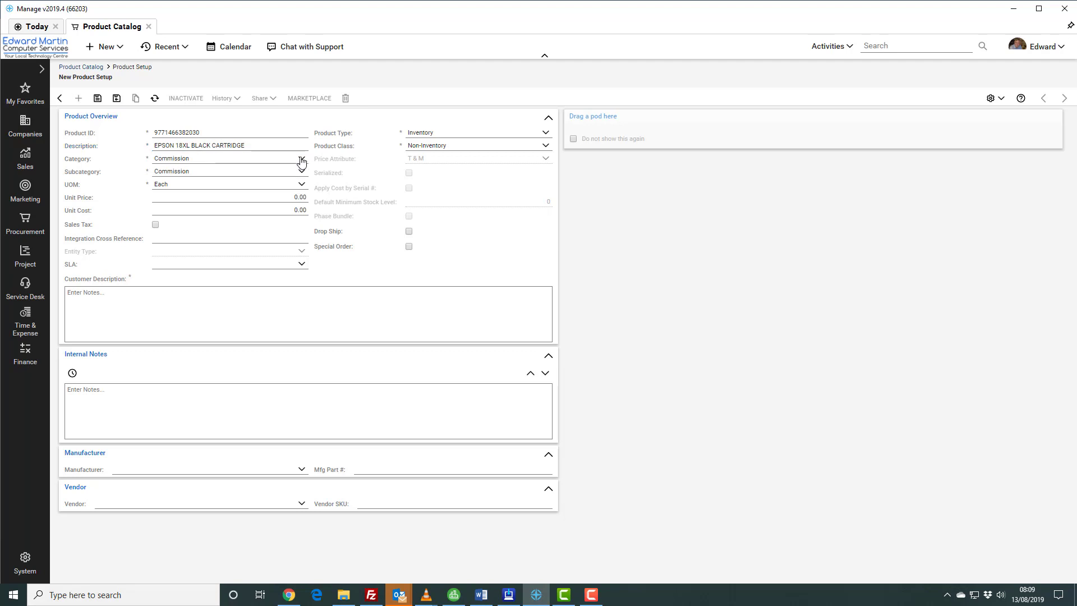
- Choose Hardware as the category and Ink Cartridges as the subcategory
{"action": "left_click", "coordinate": [301, 160]}
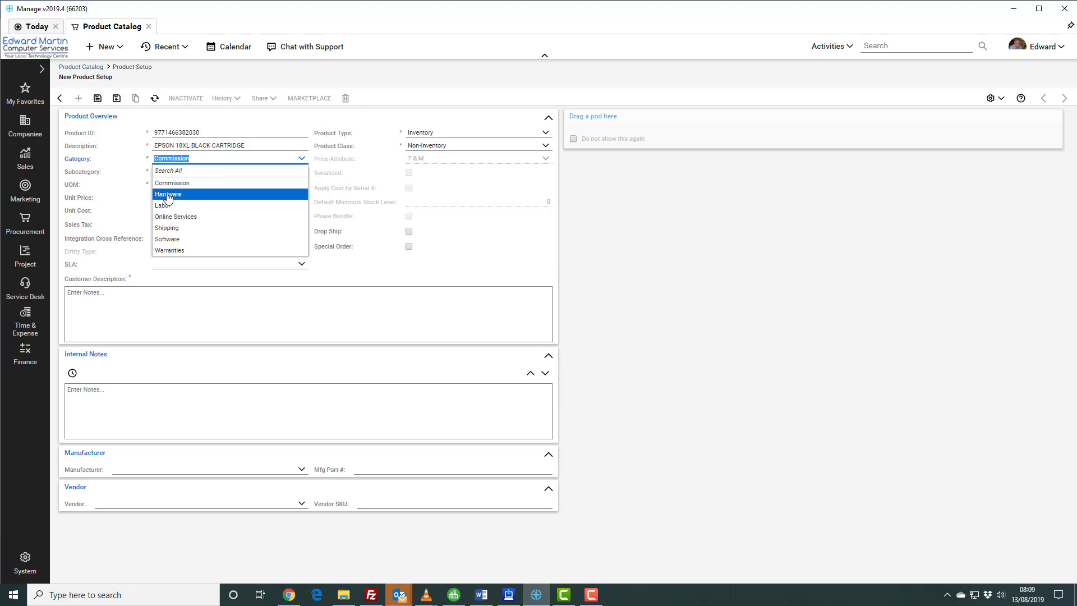
{"action": "left_click", "coordinate": [168, 195]}
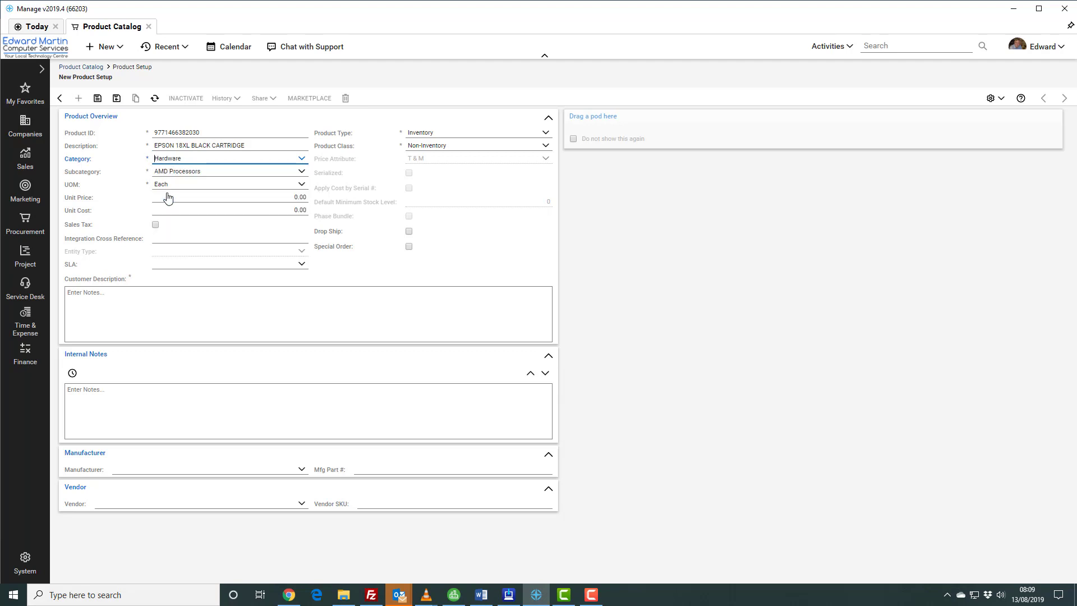
{"action": "left_click", "coordinate": [298, 174]}
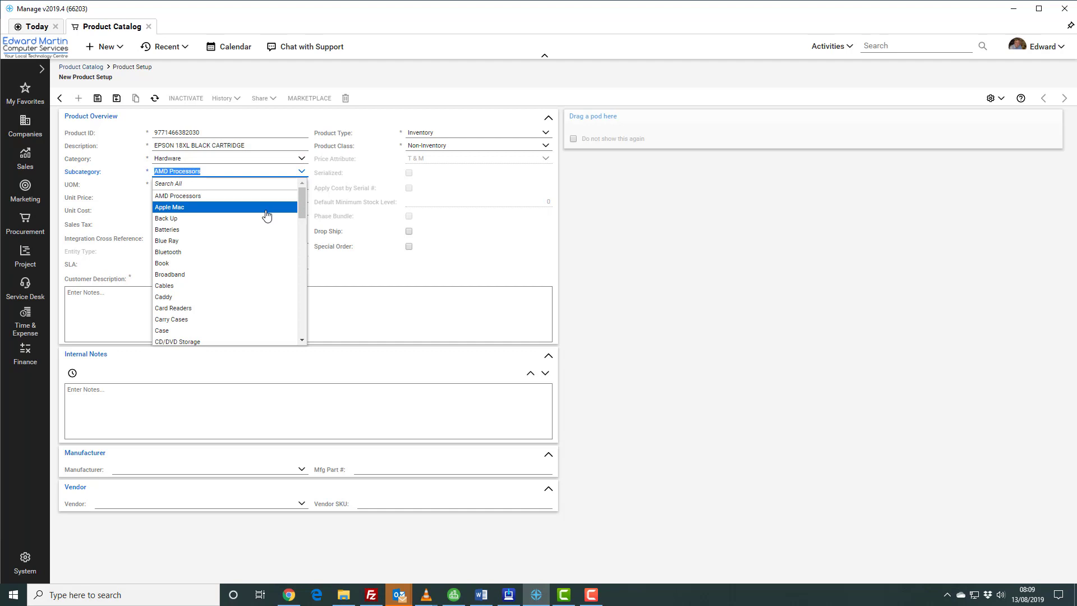
{"action": "type", "text": "I"}
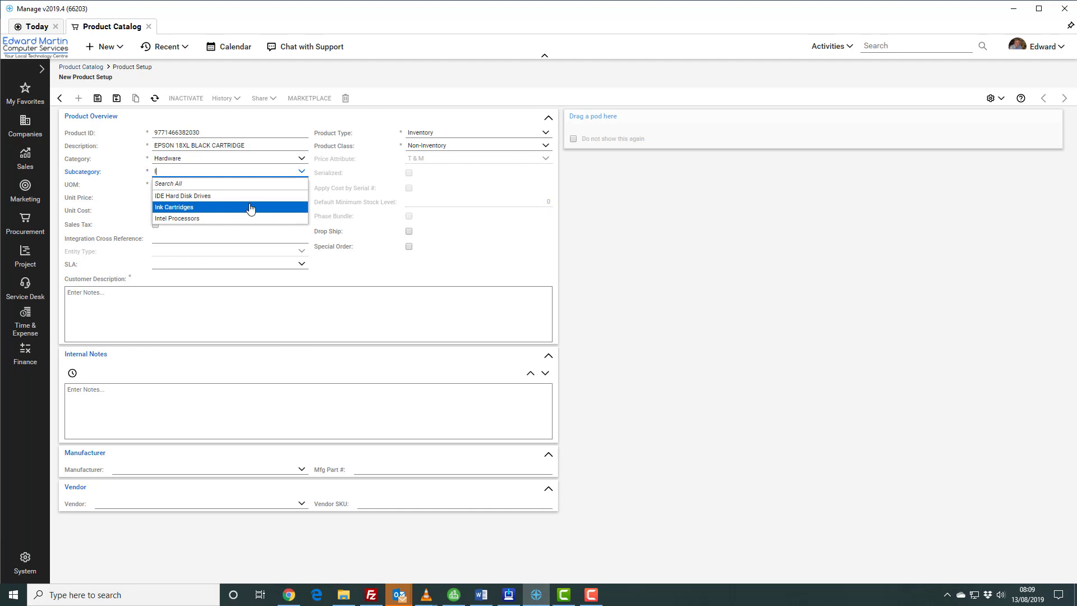
{"action": "left_click", "coordinate": [170, 209]}
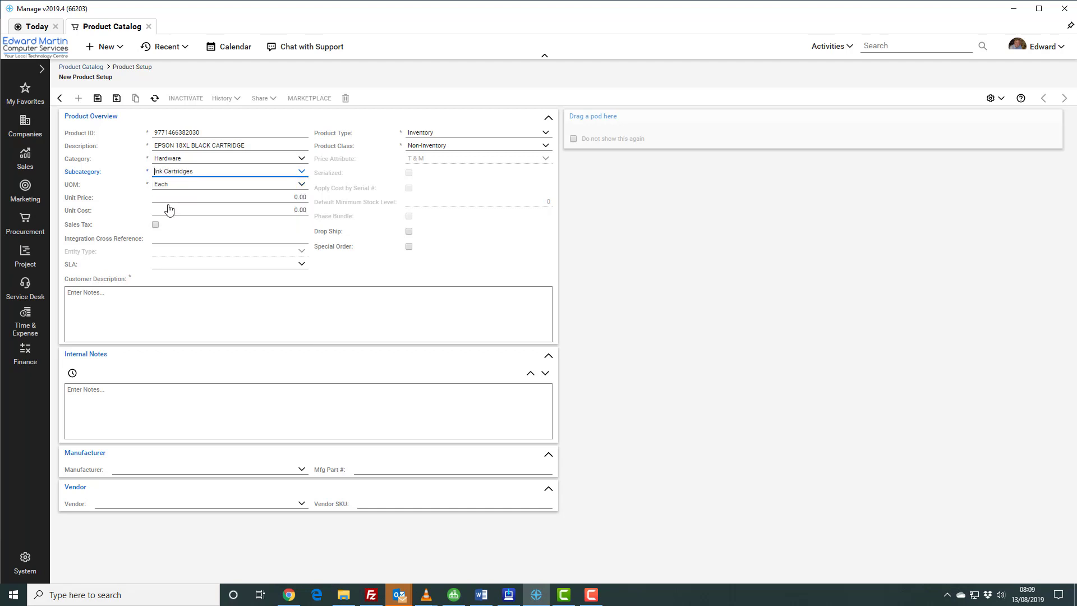
{"action": "left_click", "coordinate": [230, 194]}
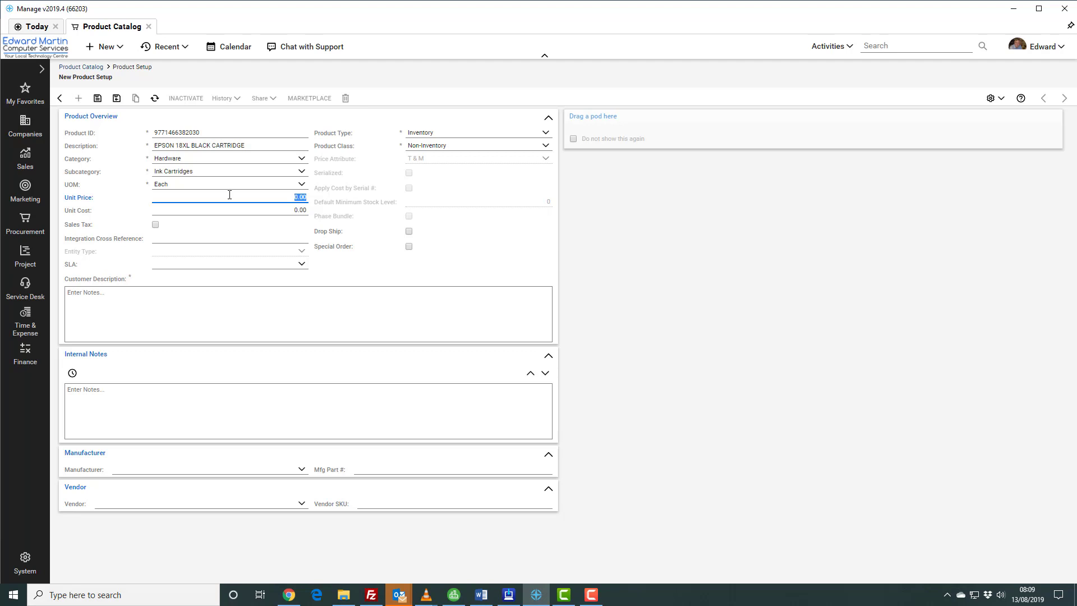
- Enter a unit price of 15 and a unit cost of 12
{"action": "type", "text": "15"}
{"action": "key", "text": "Tab"}
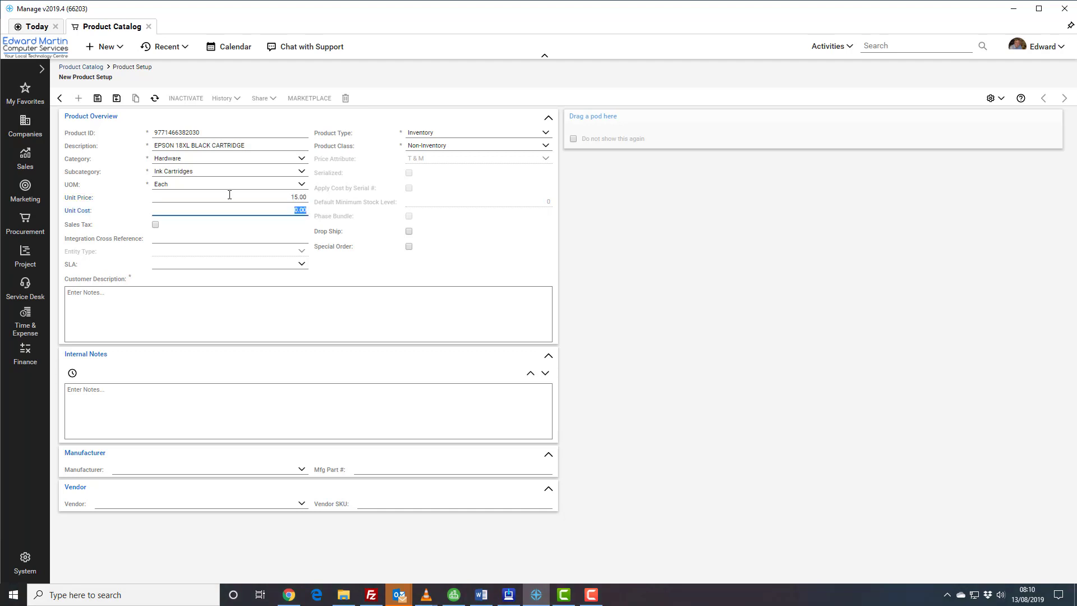
{"action": "type", "text": "12"}
{"action": "key", "text": "Tab"}
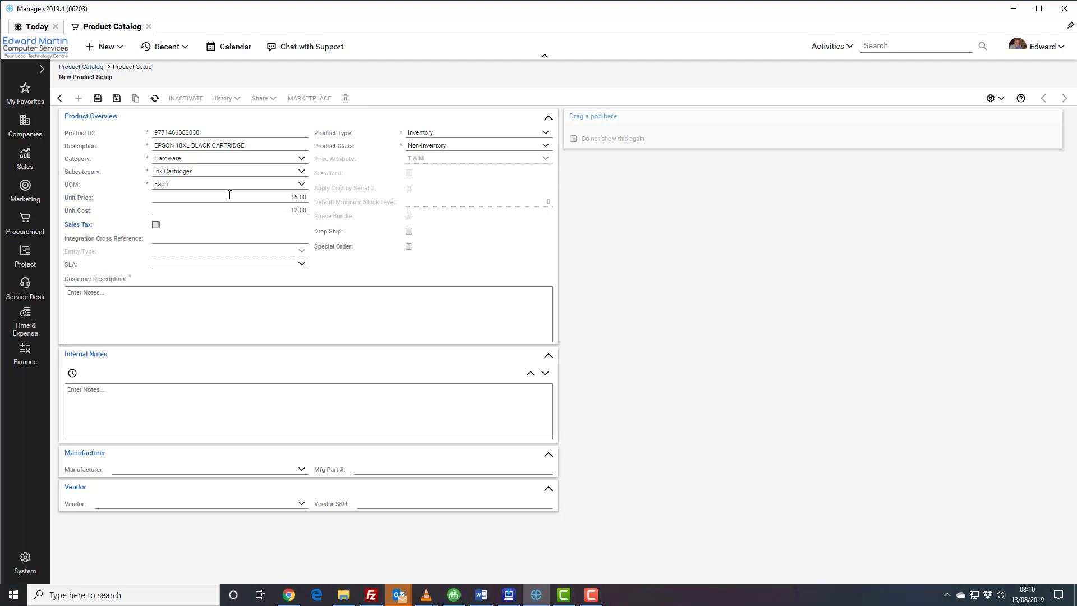
- Tick Sales Tax and copy EPSON 18XL BLACK CARTRIDGE from Description into Customer Description
{"action": "left_click", "coordinate": [156, 225]}
{"action": "left_click", "coordinate": [76, 296]}
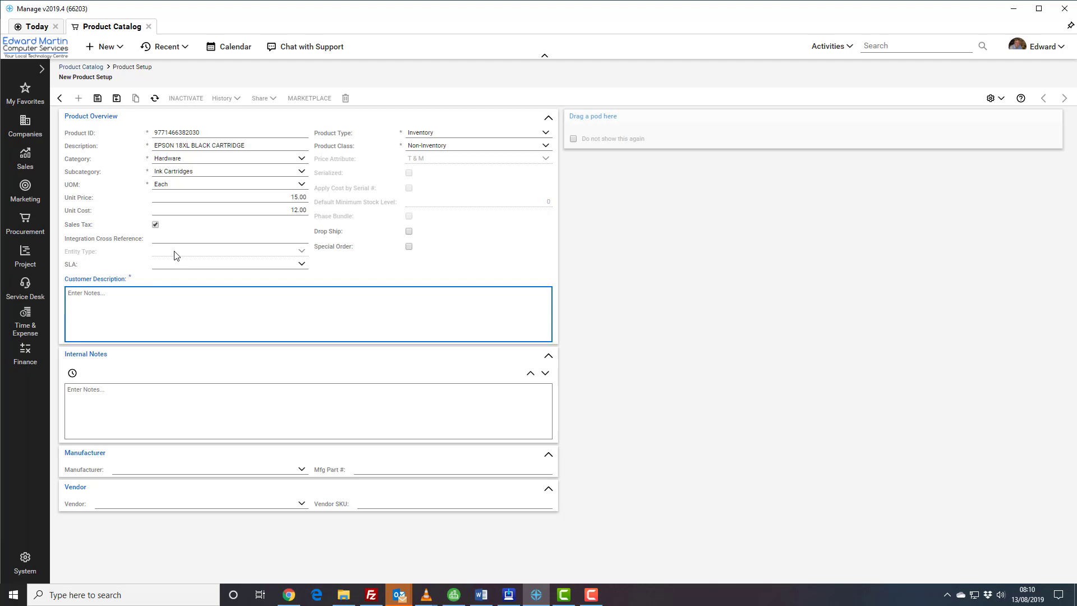
{"action": "left_click_drag", "start_coordinate": [250, 149], "coordinate": [150, 148]}
{"action": "key", "text": "ctrl+c"}
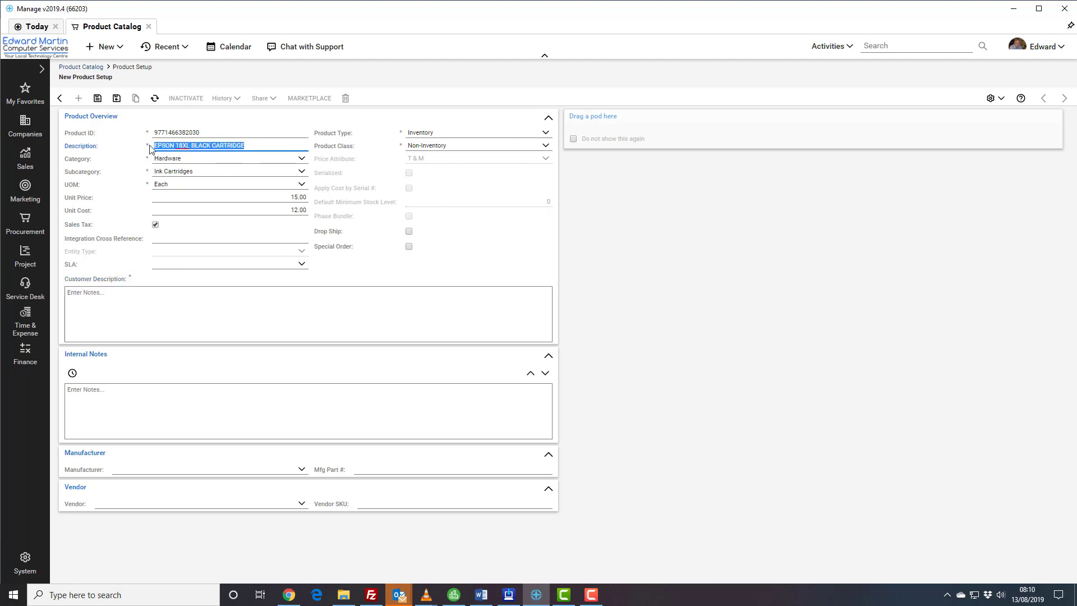
{"action": "left_click", "coordinate": [143, 293]}
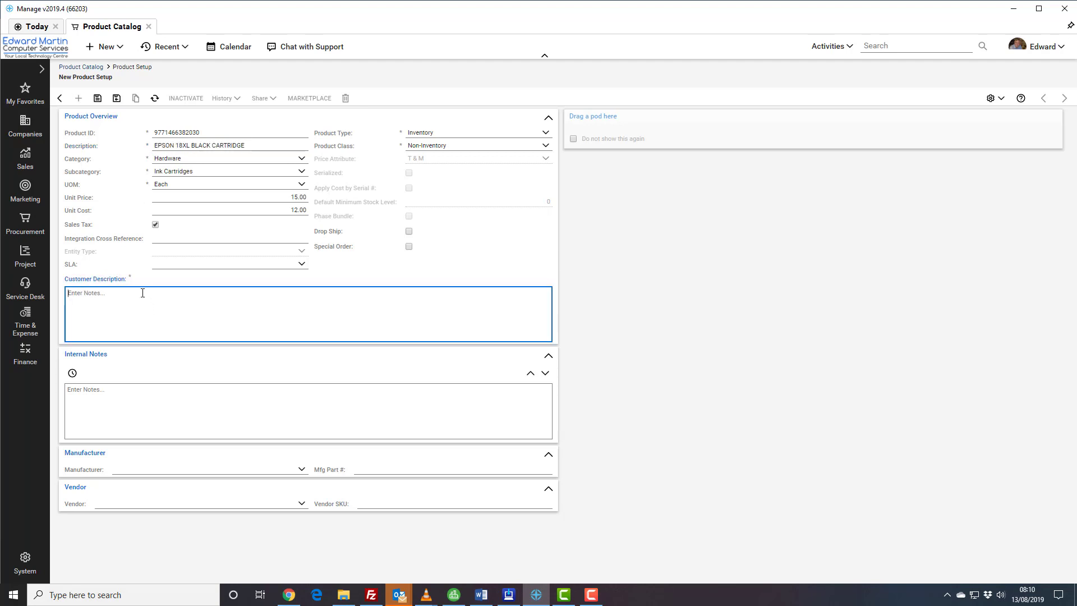
{"action": "key", "text": "ctrl+v"}
- Enter Epson as the manufacturer with part number CT134051
{"action": "left_click", "coordinate": [283, 465]}
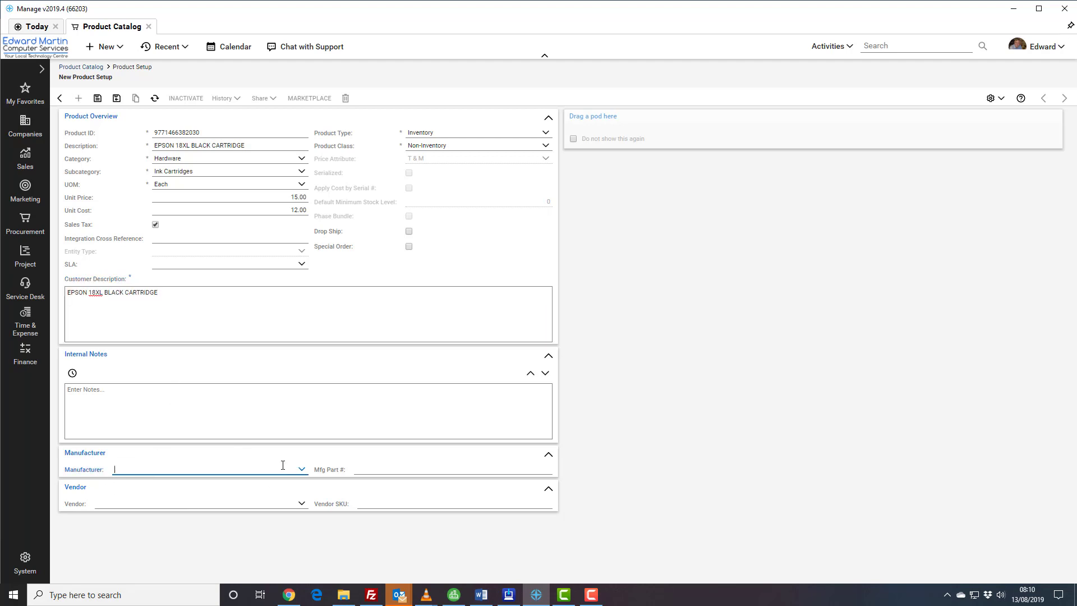
{"action": "type", "text": "ePSON"}
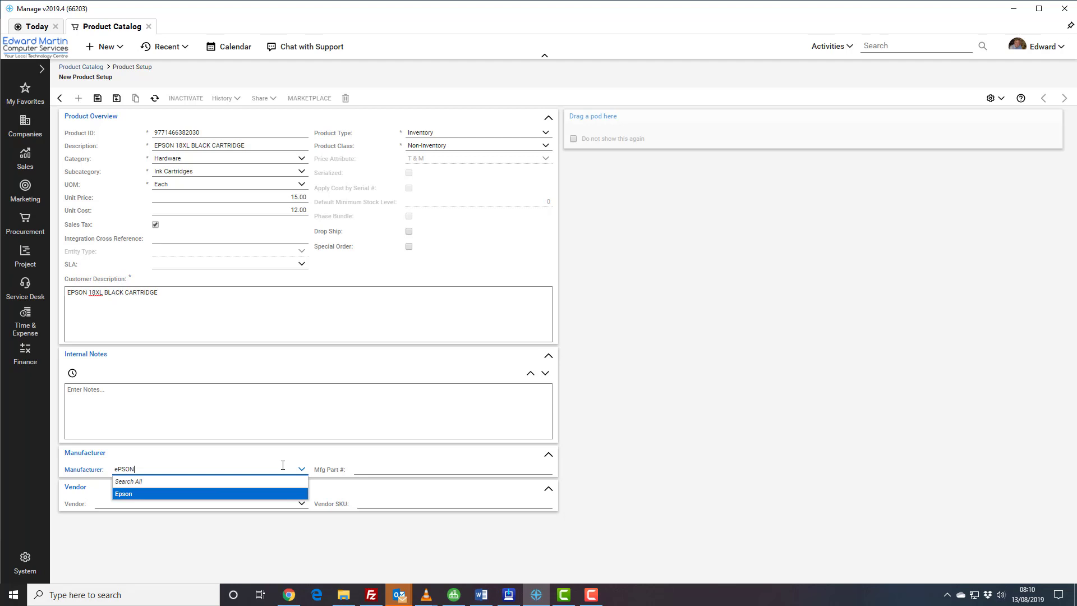
{"action": "key", "text": "Tab"}
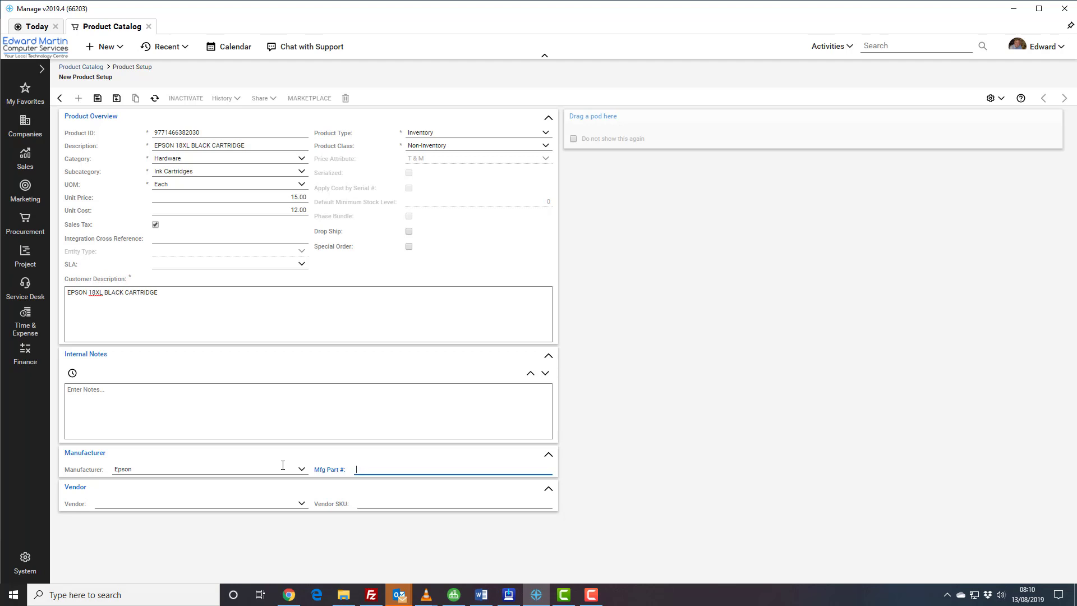
{"action": "type", "text": "CT134051"}
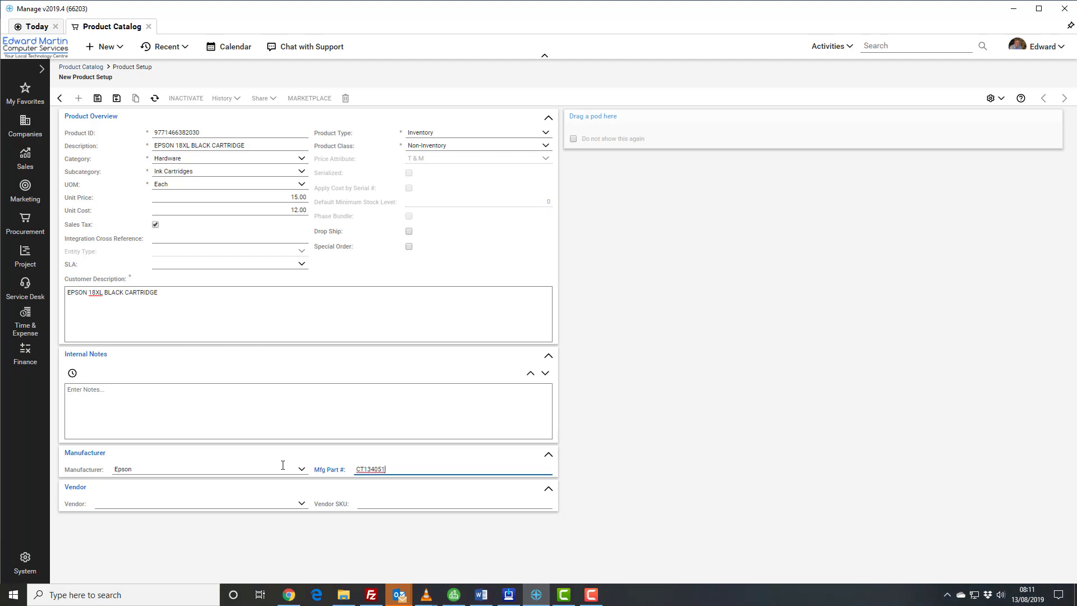
{"action": "key", "text": "Tab"}
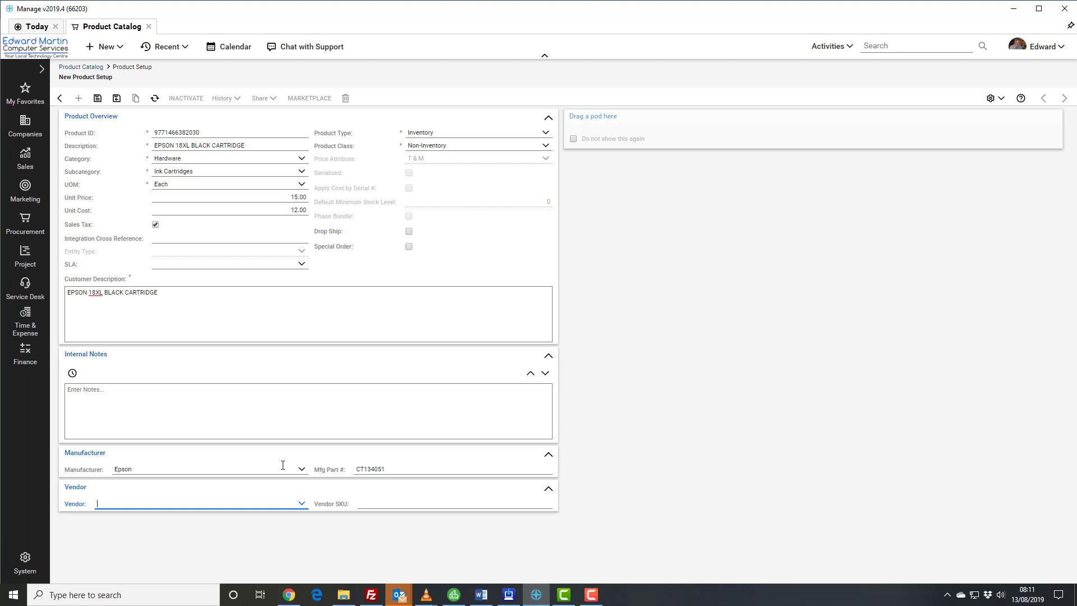
- Search the vendor list and select UFP as the product's vendor
{"action": "type", "text": "UP"}
{"action": "key", "text": "BackSpace"}
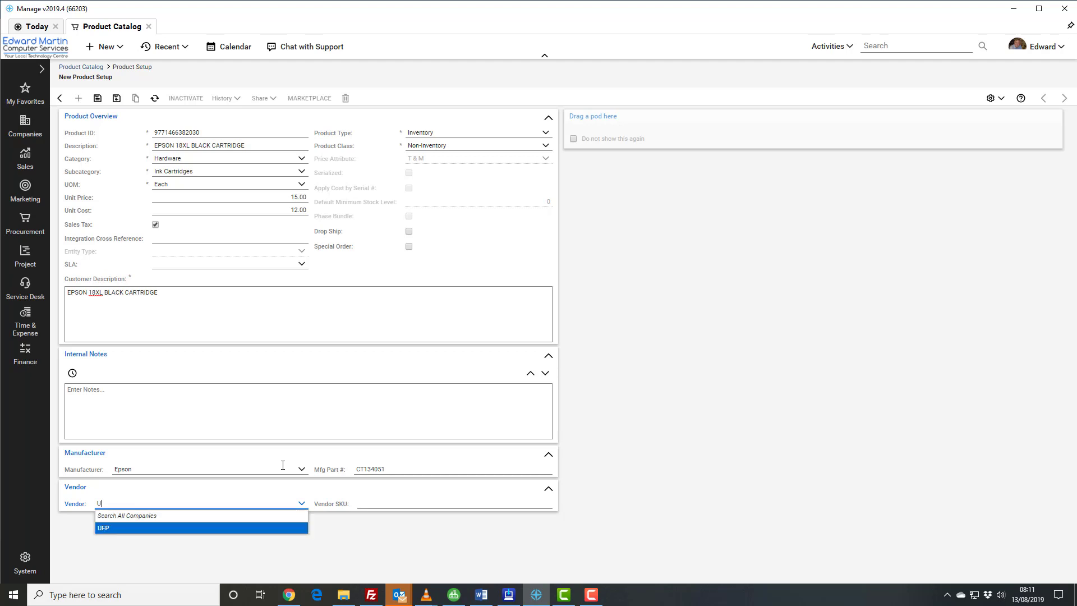
{"action": "left_click", "coordinate": [113, 530]}
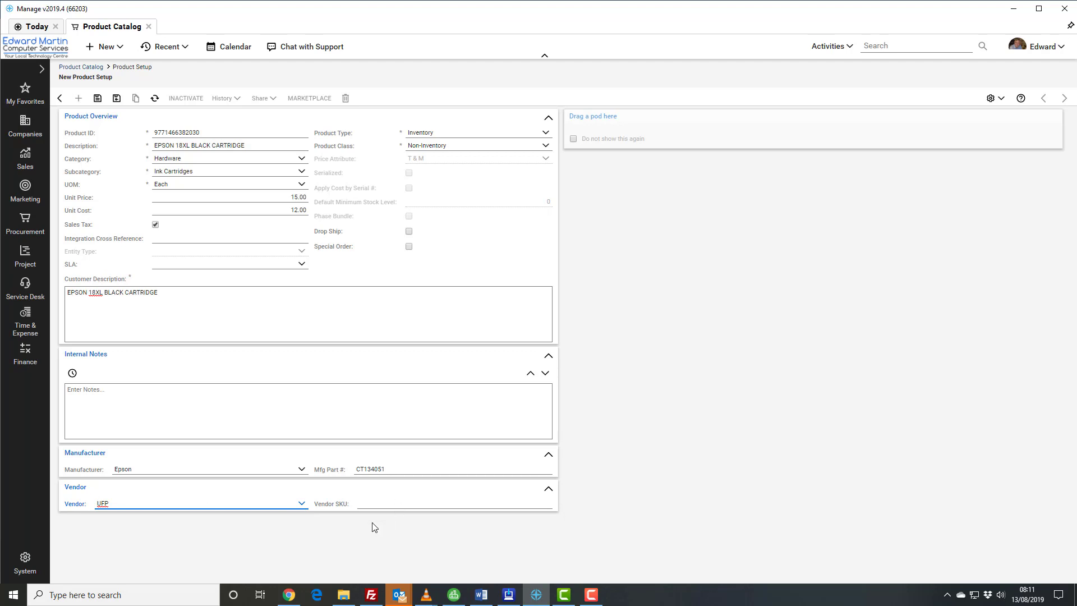
{"action": "left_click", "coordinate": [367, 503]}
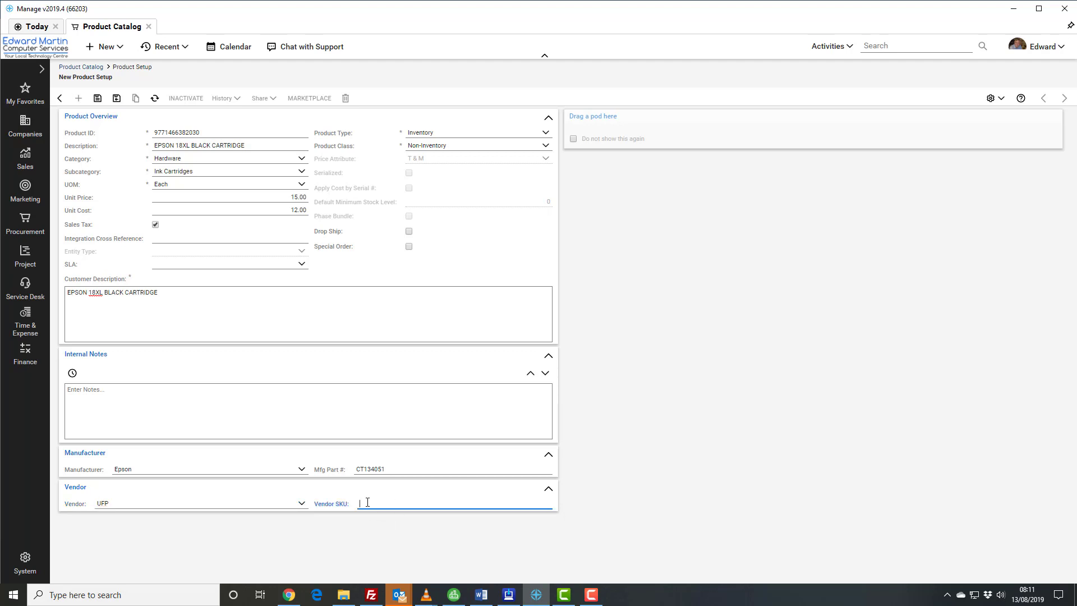